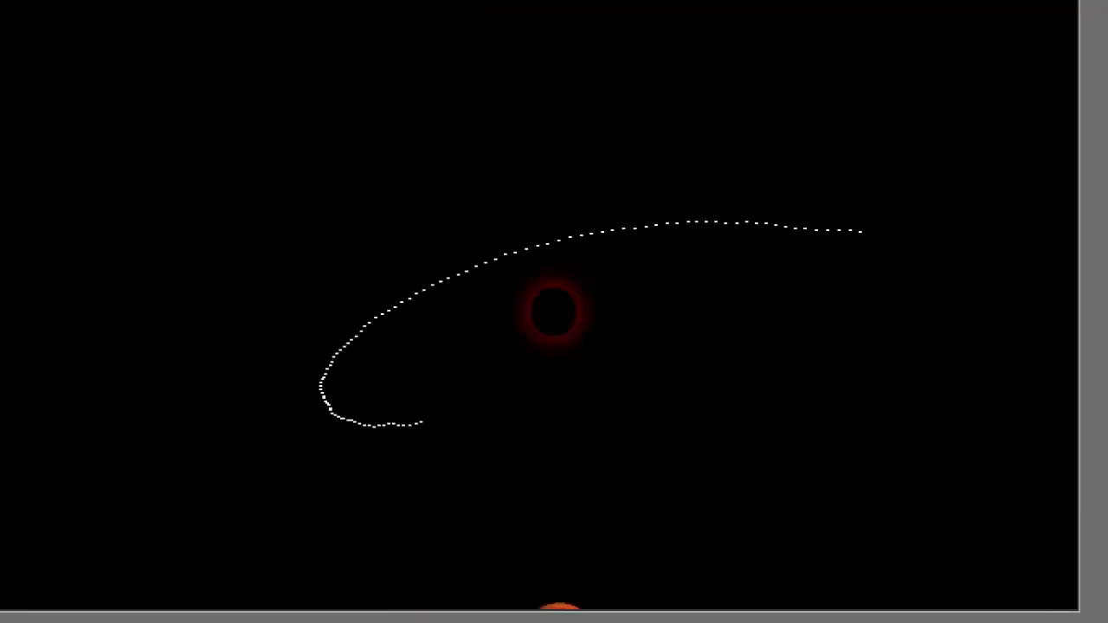
Step: Sketch a trial flame stroke, then float the brush library and enlarge its window
{"action": "left_click_drag", "start_coordinate": [554, 311], "coordinate": [554, 312]}
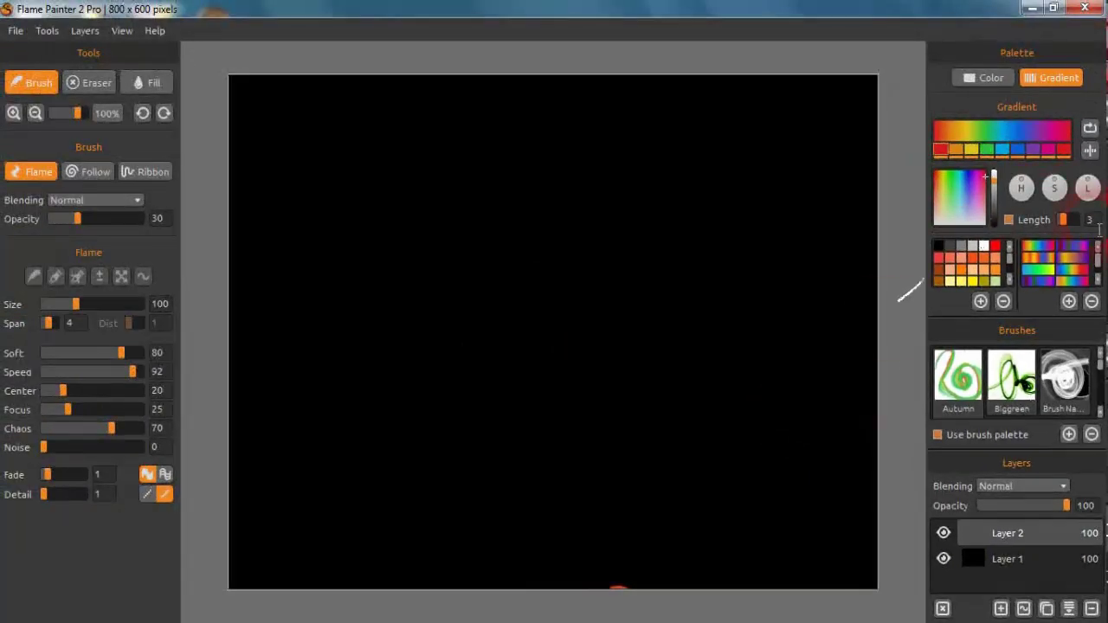
{"action": "left_click", "coordinate": [1044, 319]}
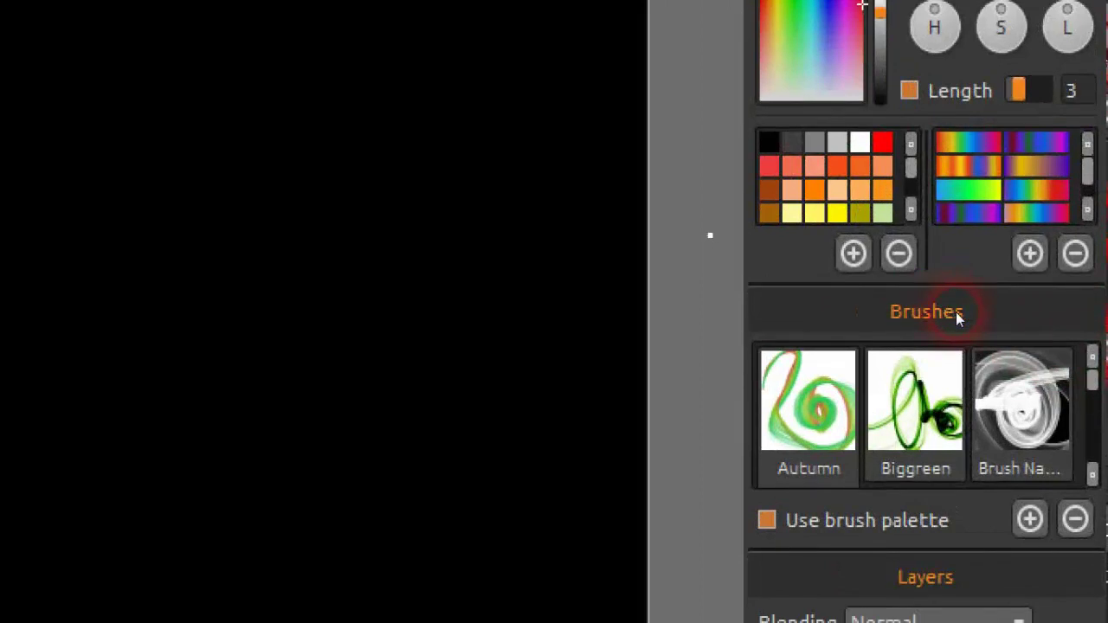
{"action": "mouse_move", "coordinate": [956, 312]}
{"action": "left_mouse_down"}
{"action": "mouse_move", "coordinate": [554, 303]}
{"action": "mouse_move", "coordinate": [554, 210]}
{"action": "left_mouse_up"}
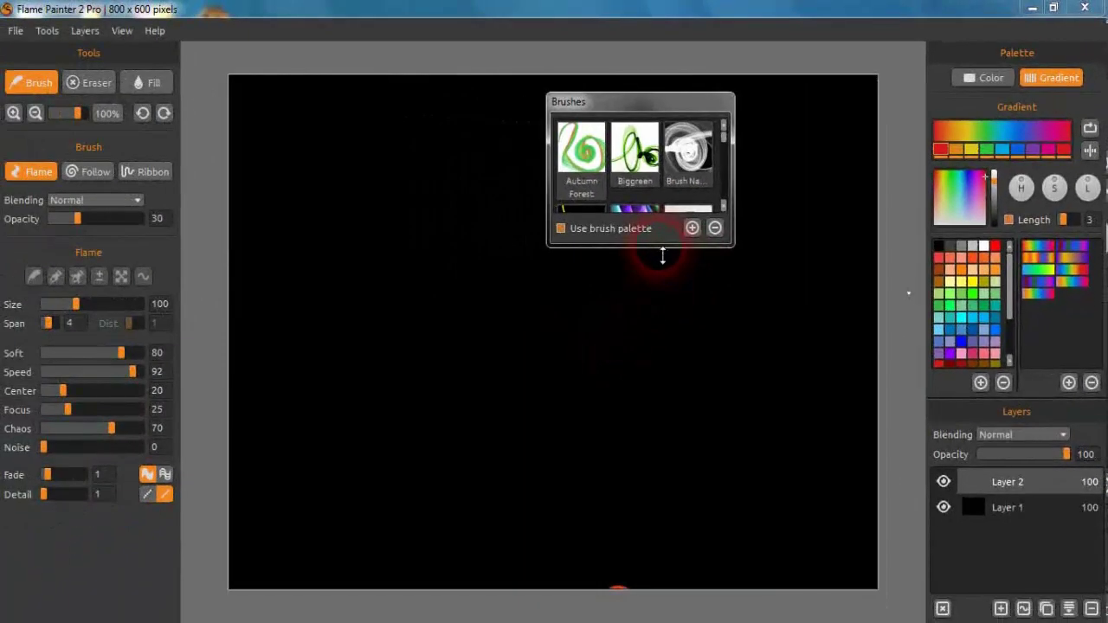
{"action": "left_click_drag", "start_coordinate": [662, 254], "coordinate": [705, 594]}
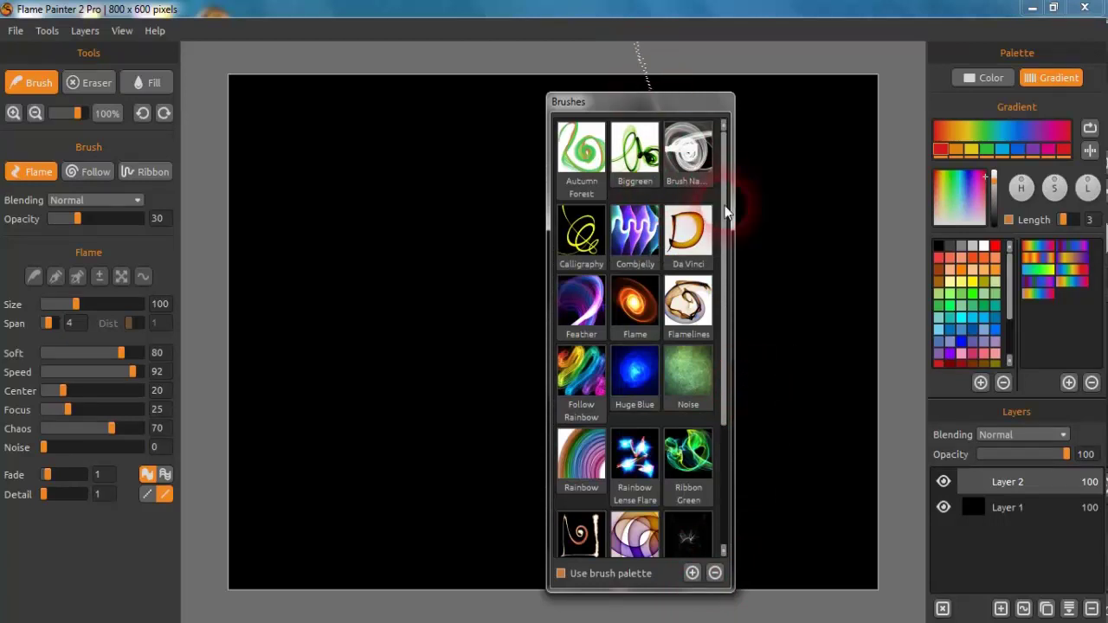
{"action": "mouse_move", "coordinate": [724, 259]}
{"action": "left_mouse_down"}
{"action": "mouse_move", "coordinate": [726, 389]}
{"action": "mouse_move", "coordinate": [731, 242]}
{"action": "mouse_move", "coordinate": [836, 235]}
{"action": "left_mouse_up"}
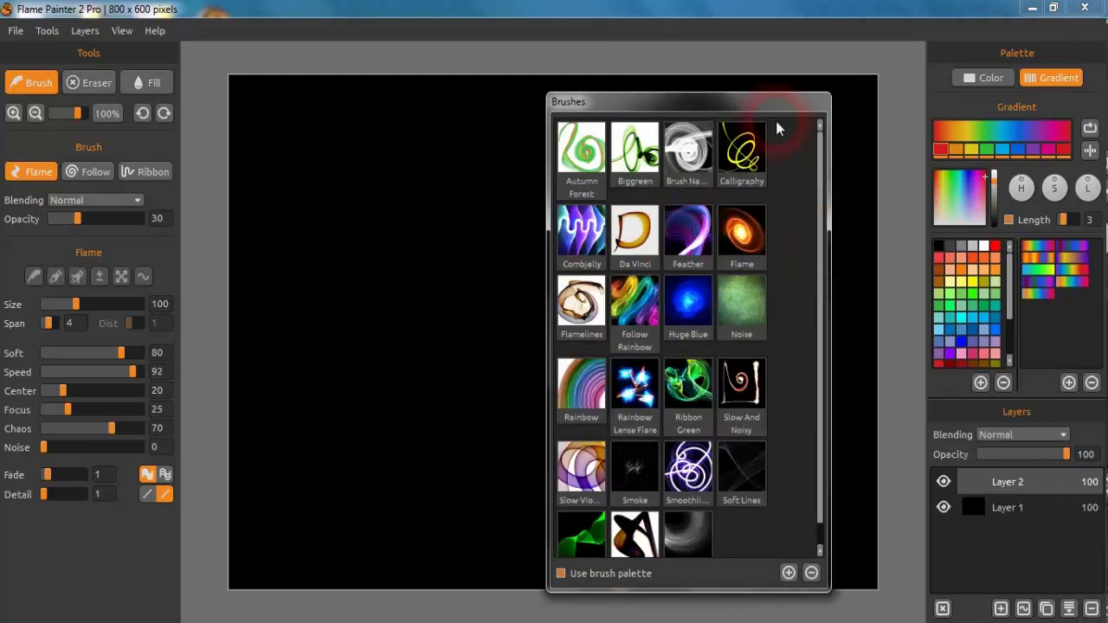
Step: Dock the brush library on the left beside Tools and scroll through its presets
{"action": "left_click_drag", "start_coordinate": [772, 106], "coordinate": [172, 175]}
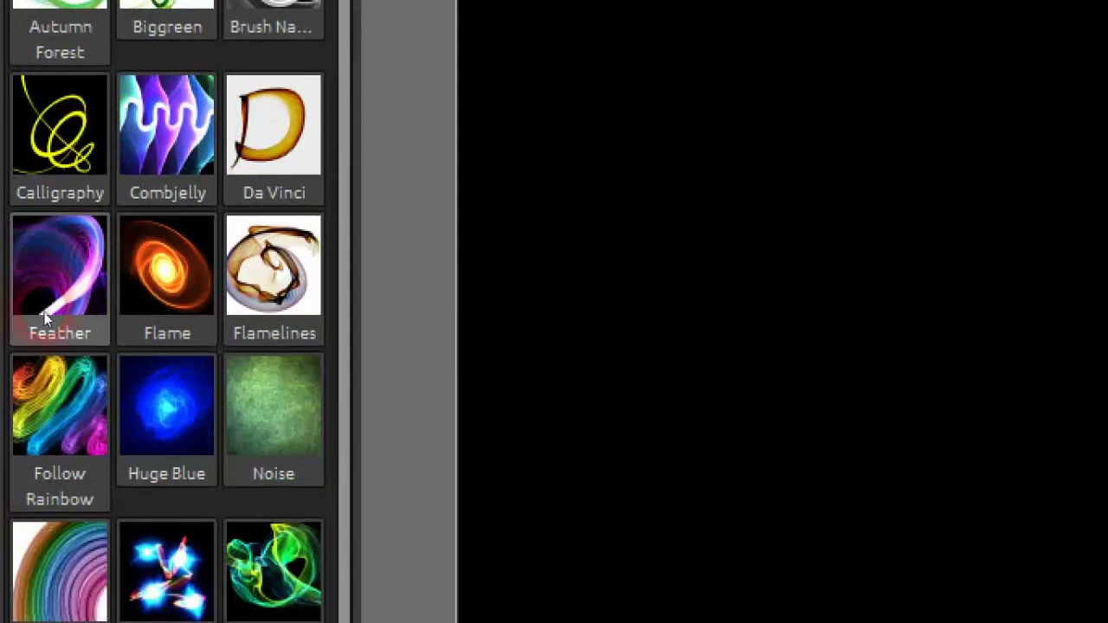
{"action": "scroll", "coordinate": [58, 320], "scroll_direction": "up", "scroll_amount": 1}
{"action": "scroll", "coordinate": [70, 312], "scroll_direction": "up", "scroll_amount": 3}
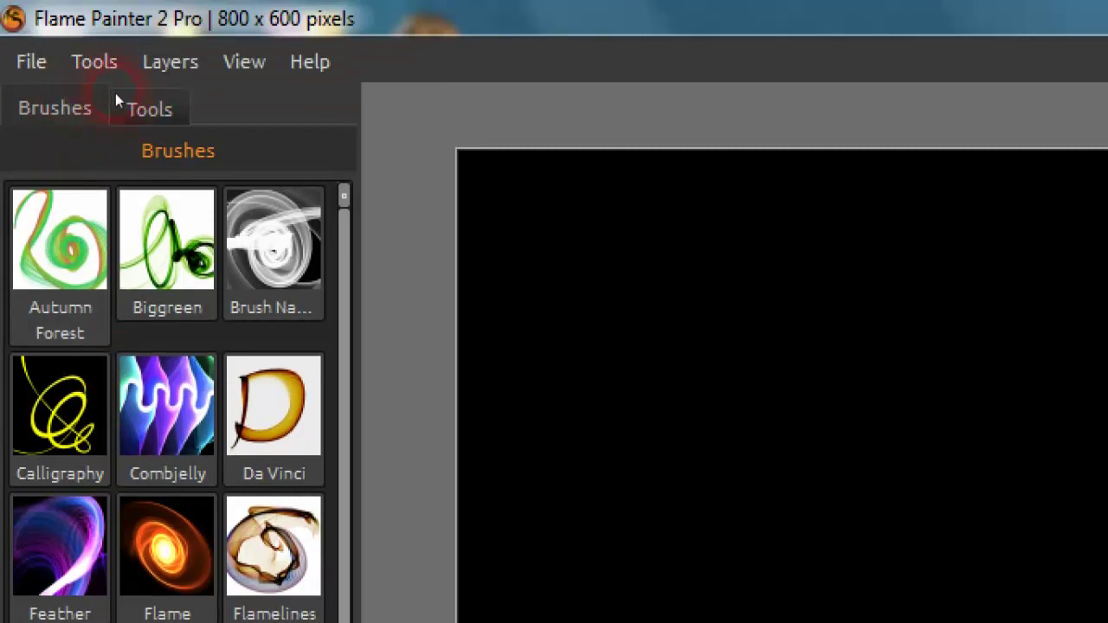
{"action": "left_click", "coordinate": [134, 107]}
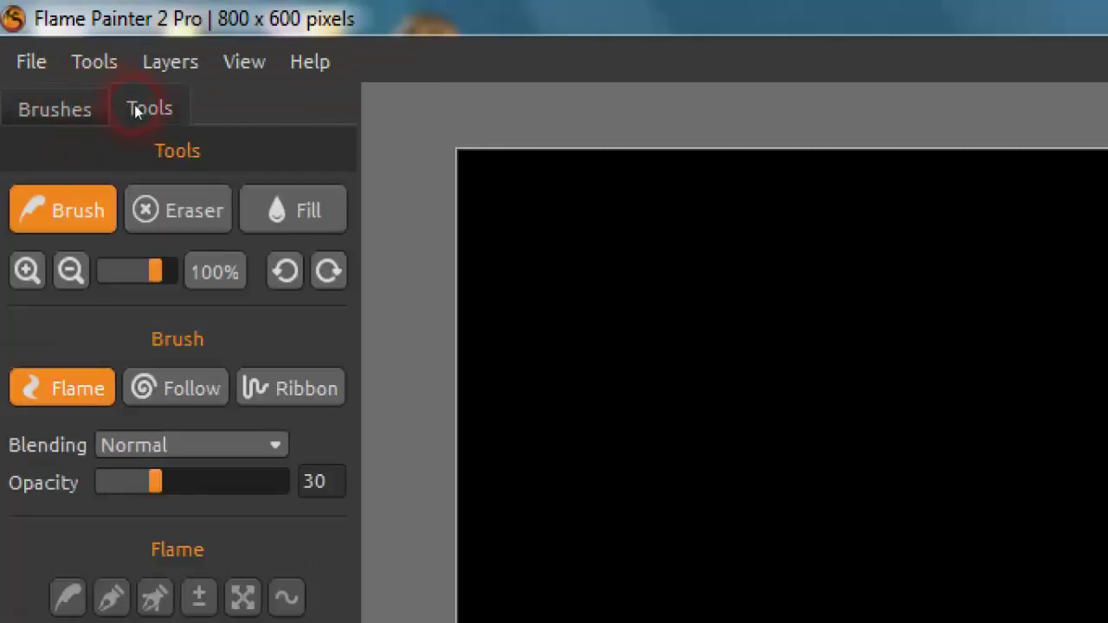
{"action": "left_click", "coordinate": [84, 110]}
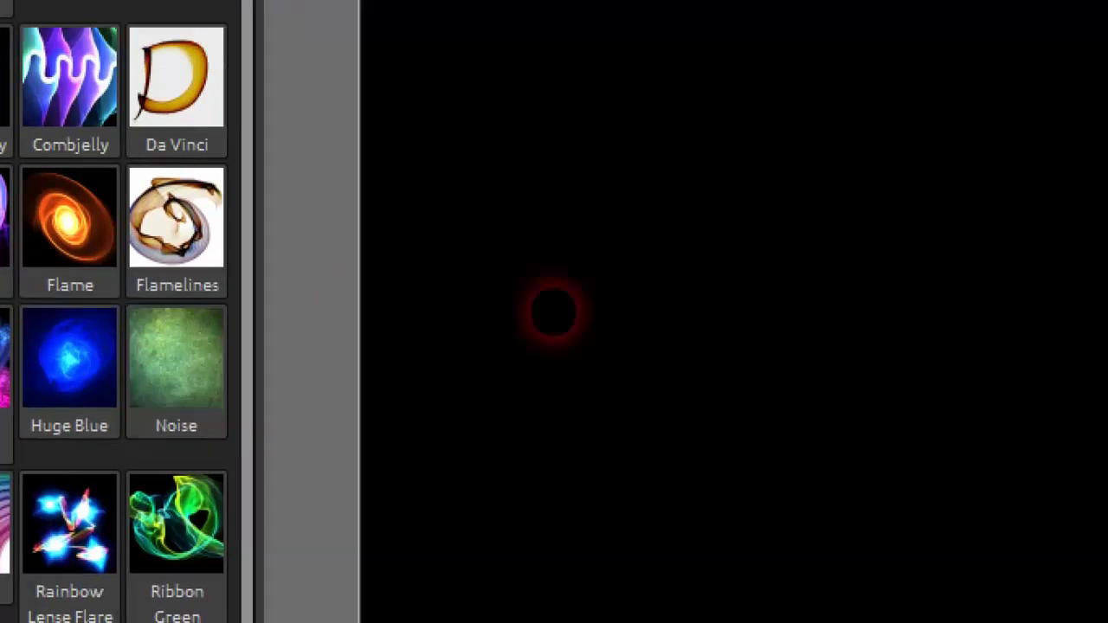
{"action": "left_click_drag", "start_coordinate": [554, 309], "coordinate": [779, 297]}
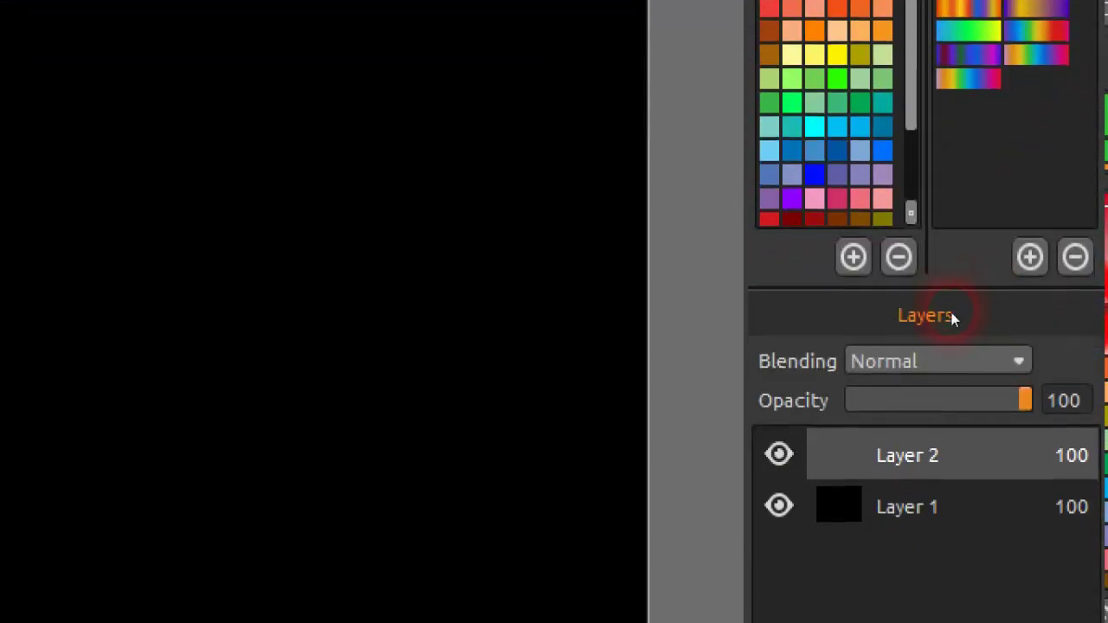
Step: Float and heighten the Layers panel, add layers up to Layer 13, then redock it
{"action": "left_click_drag", "start_coordinate": [951, 318], "coordinate": [557, 317]}
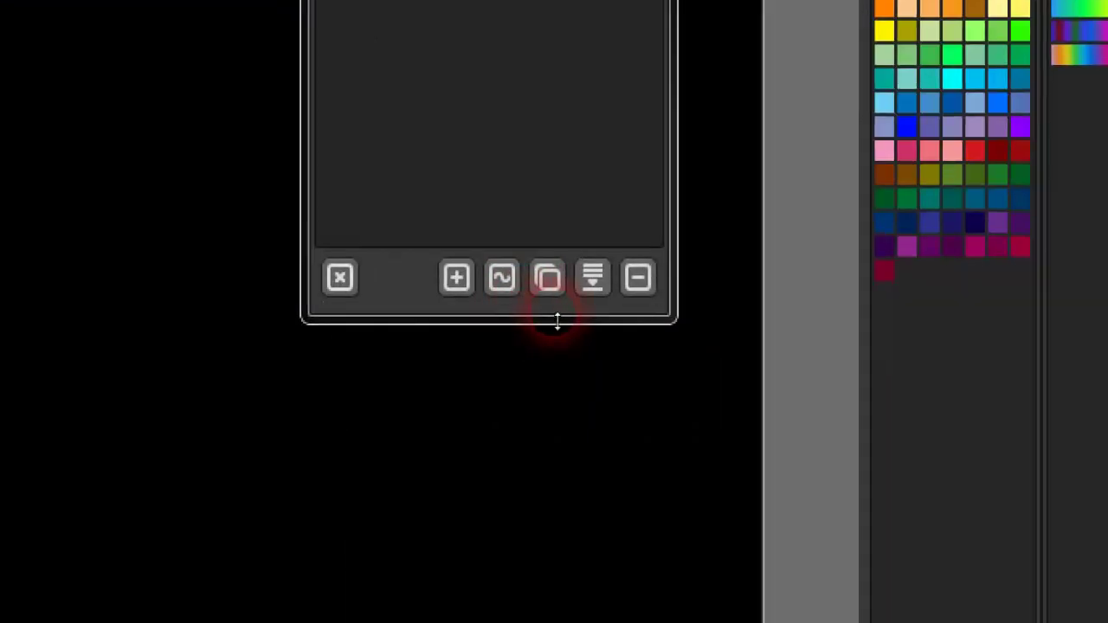
{"action": "left_click_drag", "start_coordinate": [557, 321], "coordinate": [557, 523]}
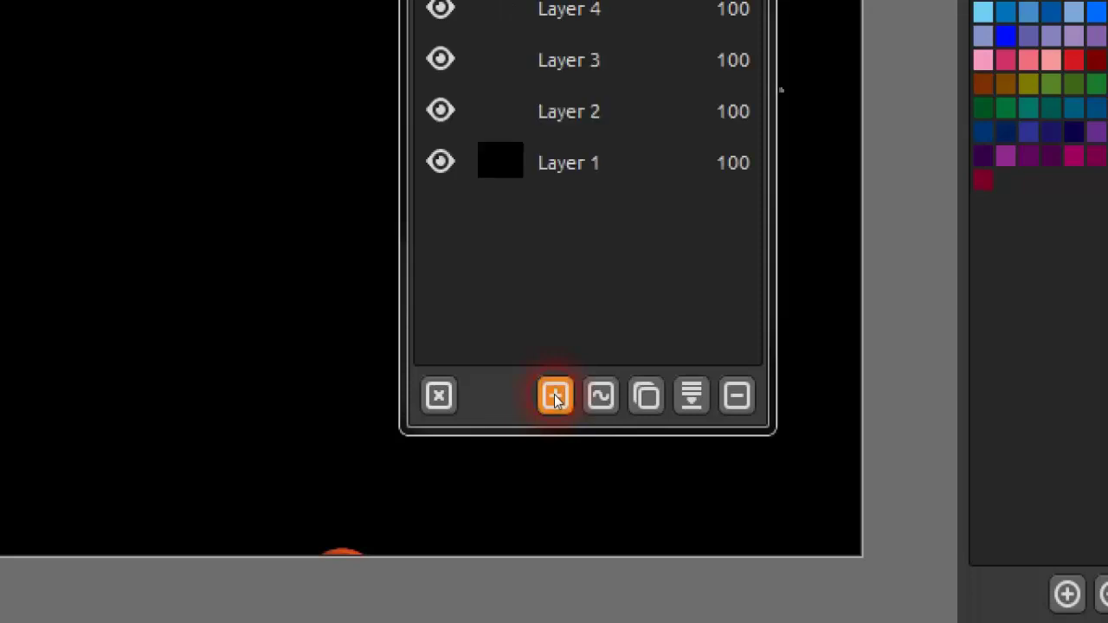
{"action": "left_click", "coordinate": [555, 396]}
{"action": "left_click", "coordinate": [555, 397]}
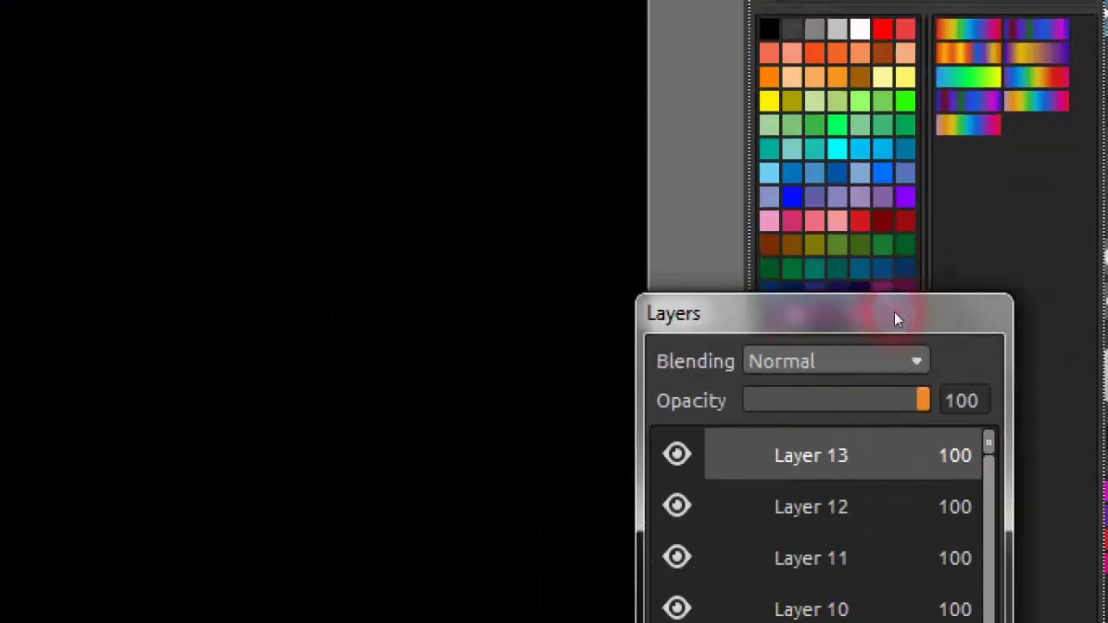
{"action": "left_click_drag", "start_coordinate": [895, 319], "coordinate": [1015, 319]}
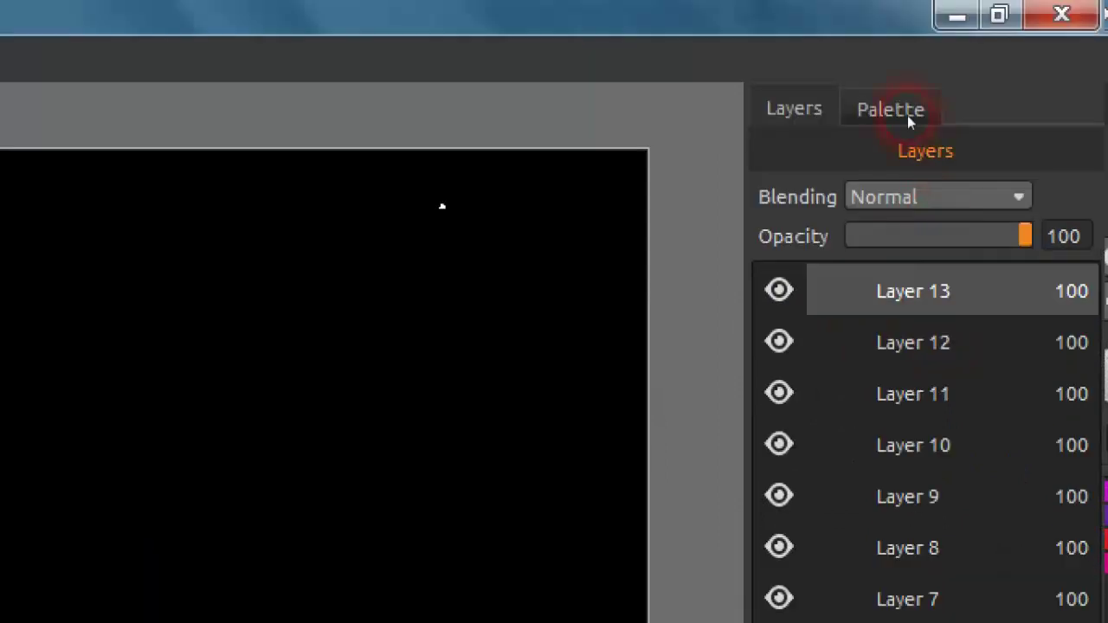
Step: Detach the Palette tab from the right dock and place its resized window over the canvas
{"action": "left_click", "coordinate": [907, 115]}
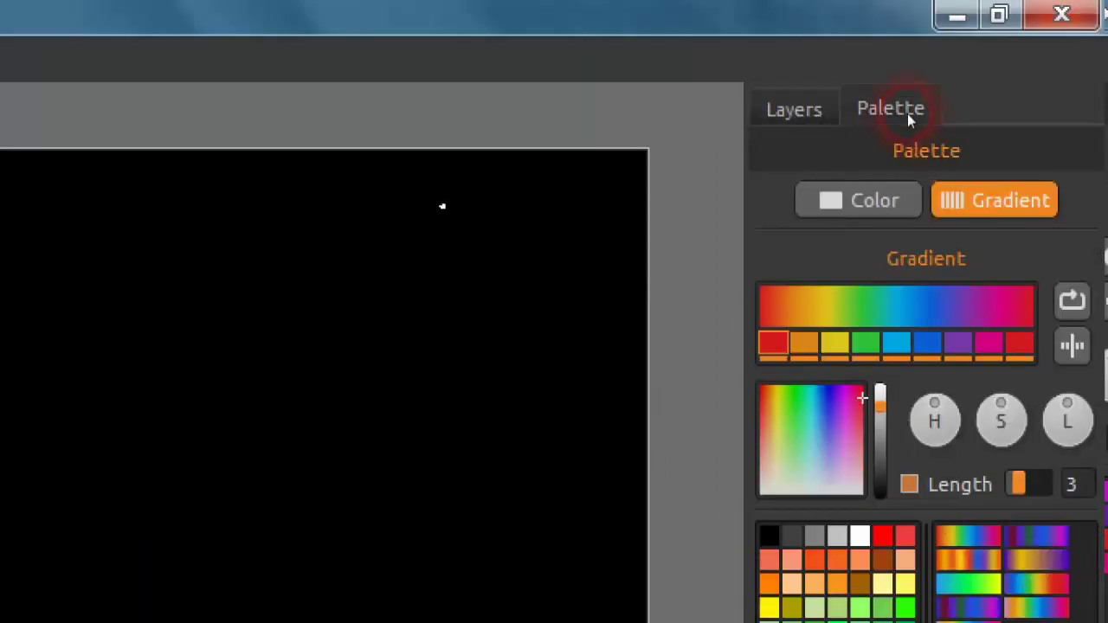
{"action": "mouse_move", "coordinate": [919, 145]}
{"action": "left_mouse_down"}
{"action": "mouse_move", "coordinate": [851, 175]}
{"action": "mouse_move", "coordinate": [554, 253]}
{"action": "left_mouse_up"}
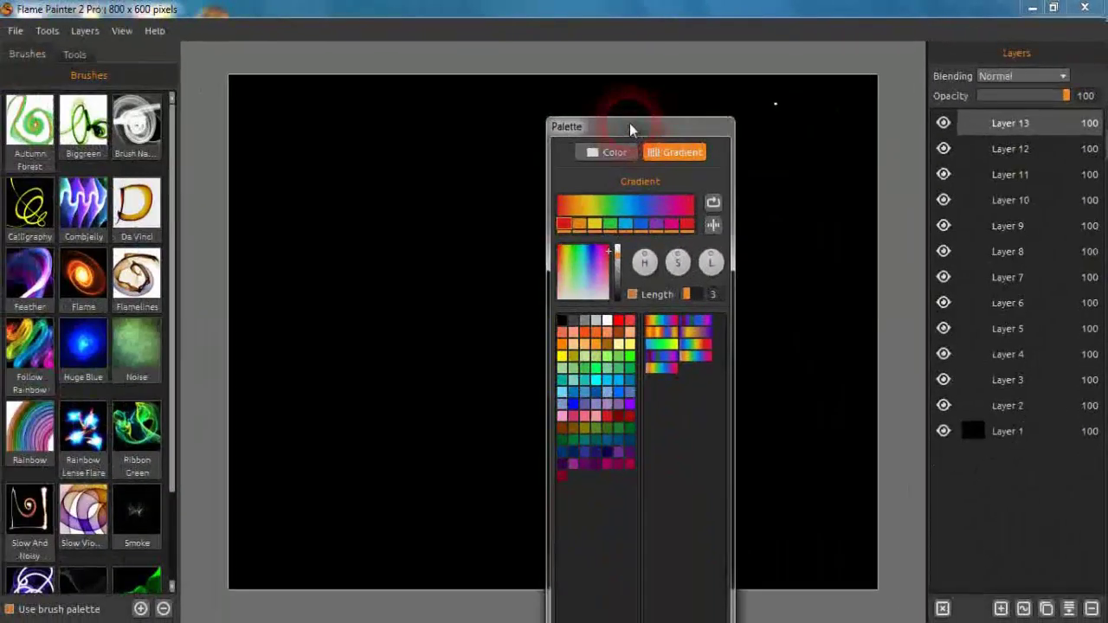
{"action": "left_click_drag", "start_coordinate": [631, 130], "coordinate": [496, 93]}
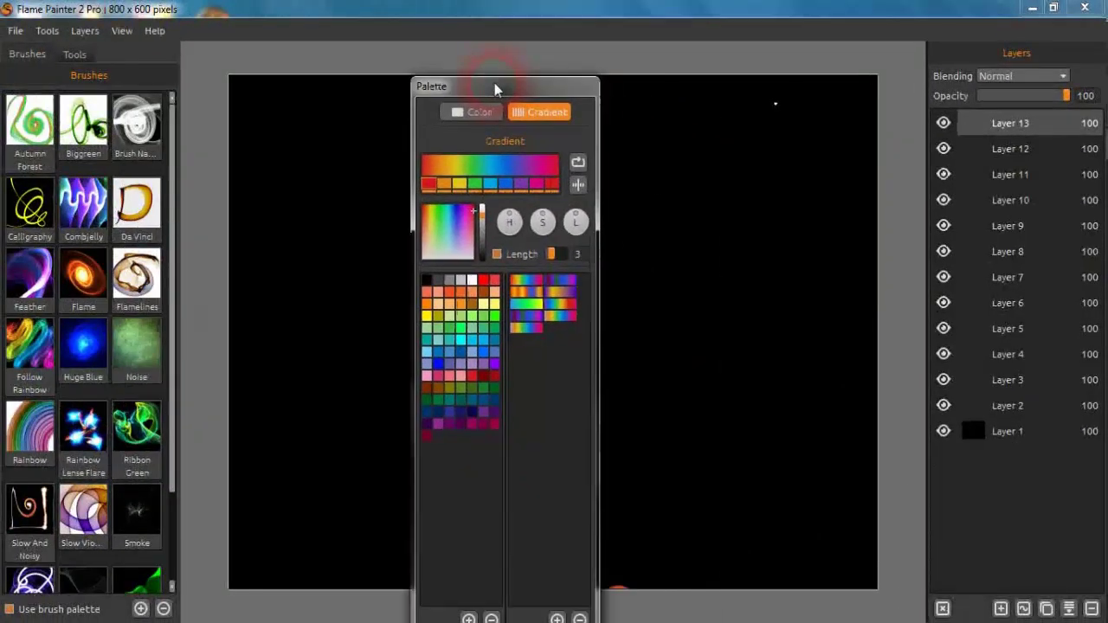
{"action": "left_click_drag", "start_coordinate": [647, 429], "coordinate": [603, 564]}
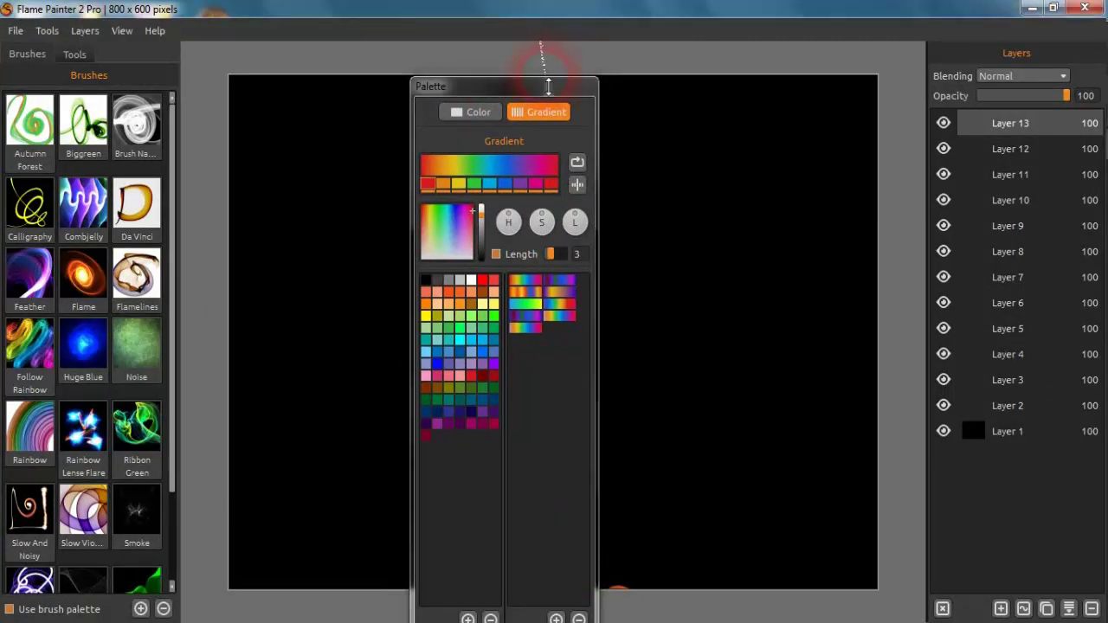
{"action": "mouse_move", "coordinate": [548, 85]}
{"action": "left_mouse_down"}
{"action": "mouse_move", "coordinate": [559, 178]}
{"action": "mouse_move", "coordinate": [532, 58]}
{"action": "left_mouse_up"}
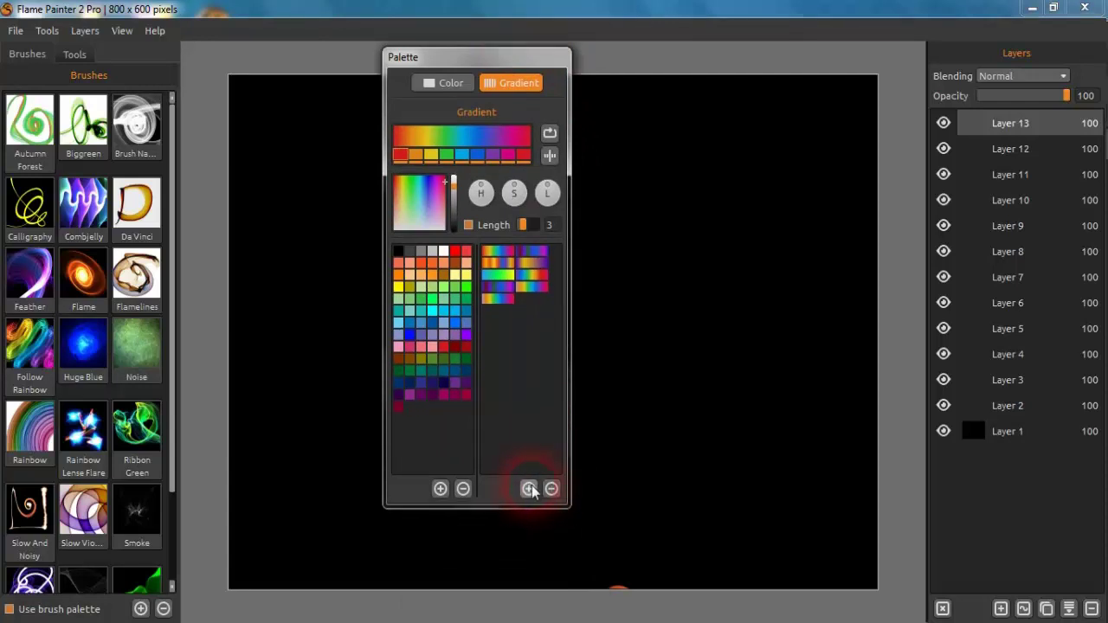
Step: Add several rainbow gradients to the collection, switching the first stop to blue partway
{"action": "left_click", "coordinate": [528, 489]}
{"action": "left_click", "coordinate": [531, 346]}
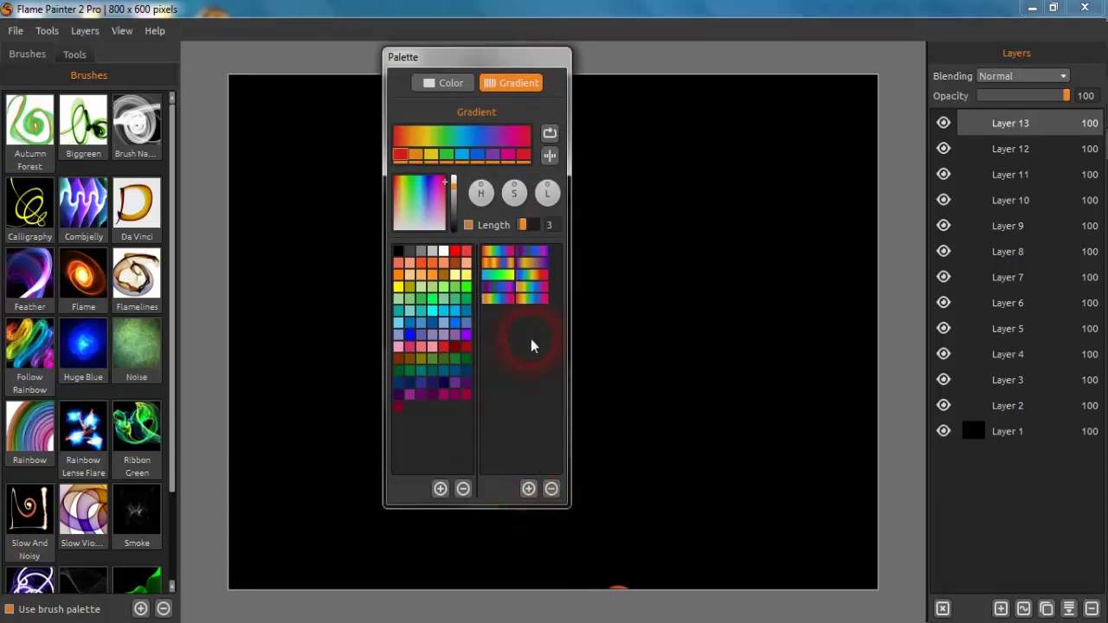
{"action": "left_click", "coordinate": [423, 189]}
{"action": "left_click", "coordinate": [528, 489]}
{"action": "left_click", "coordinate": [530, 490]}
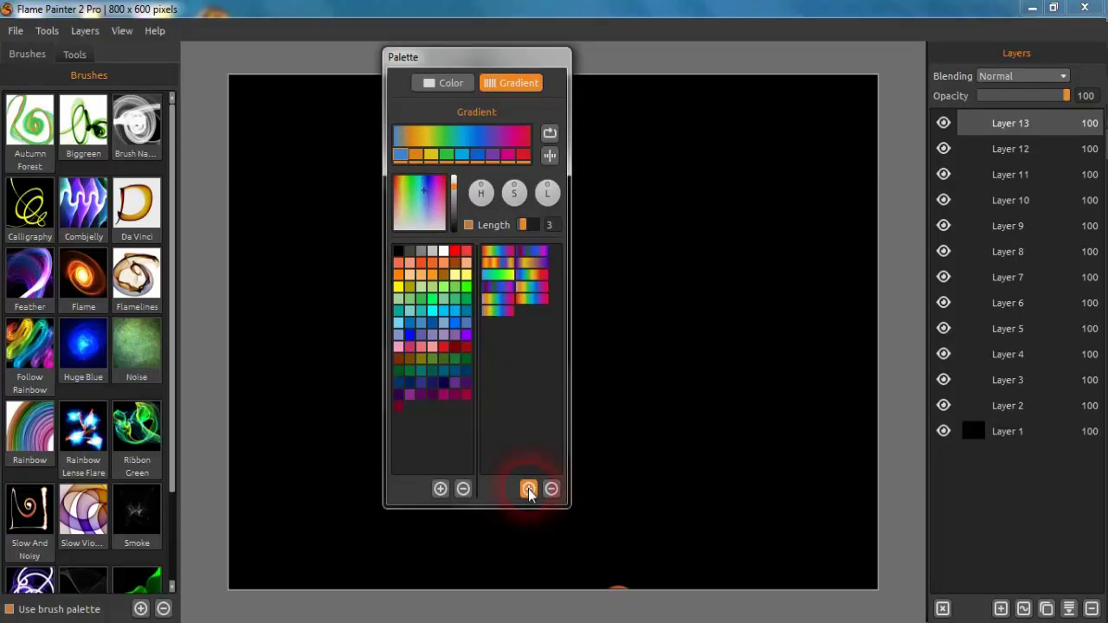
{"action": "left_click", "coordinate": [530, 490]}
{"action": "left_click", "coordinate": [530, 490]}
{"action": "left_click", "coordinate": [530, 490]}
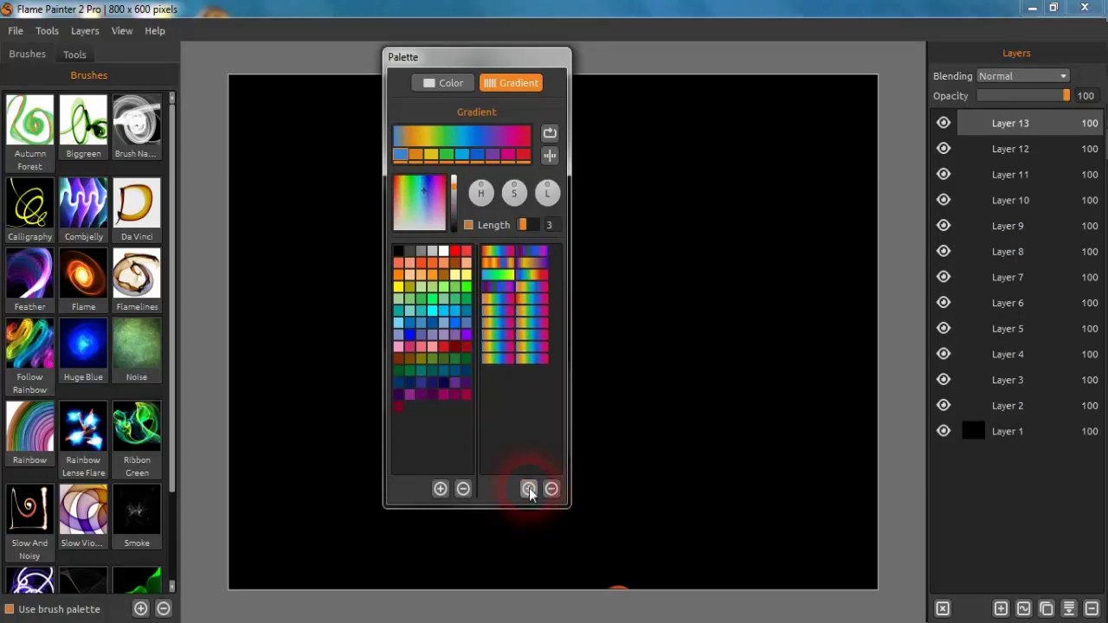